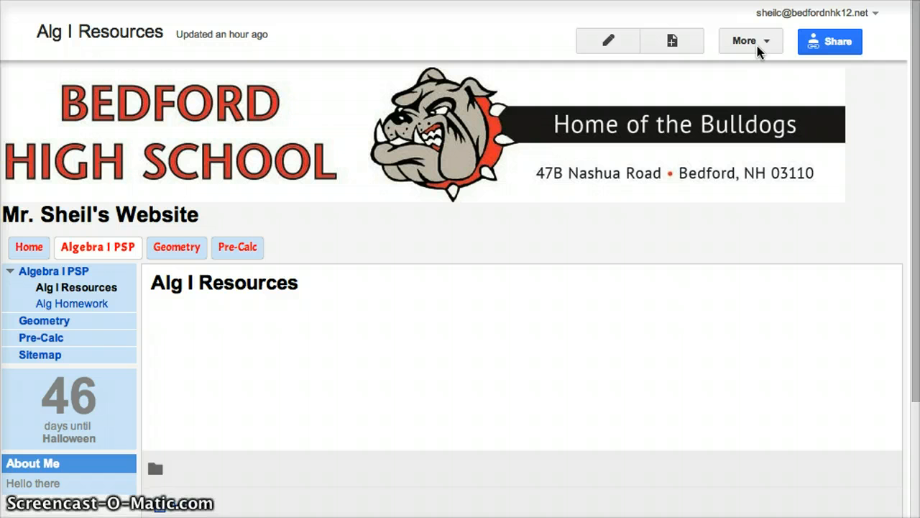
- Type 'Watch this video on solving equations' into the Alg I Resources page body, checking the YouTube tab
click(608, 45)
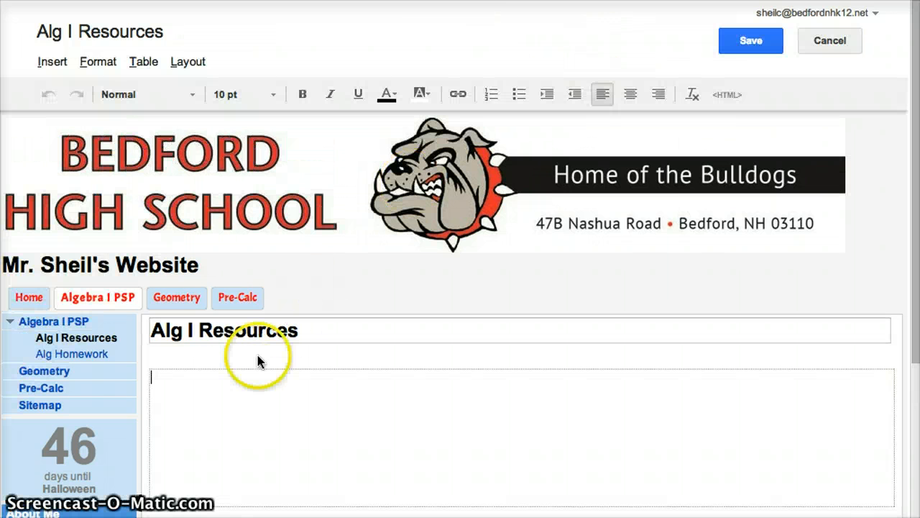
click(251, 379)
text(Watc)
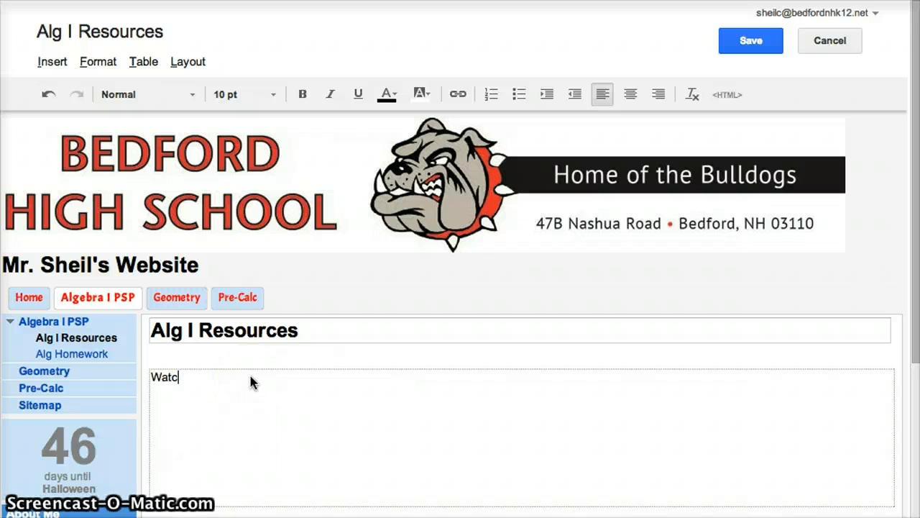
text(h this video o)
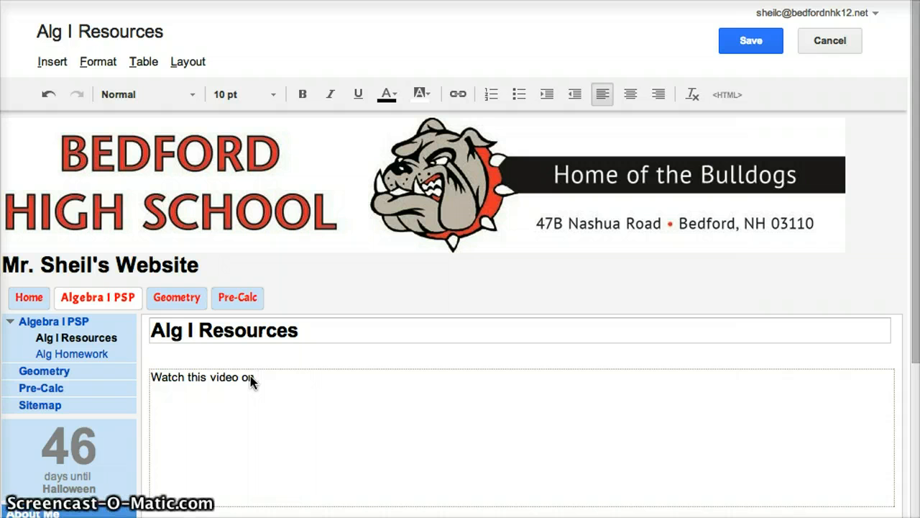
text(n solving equations)
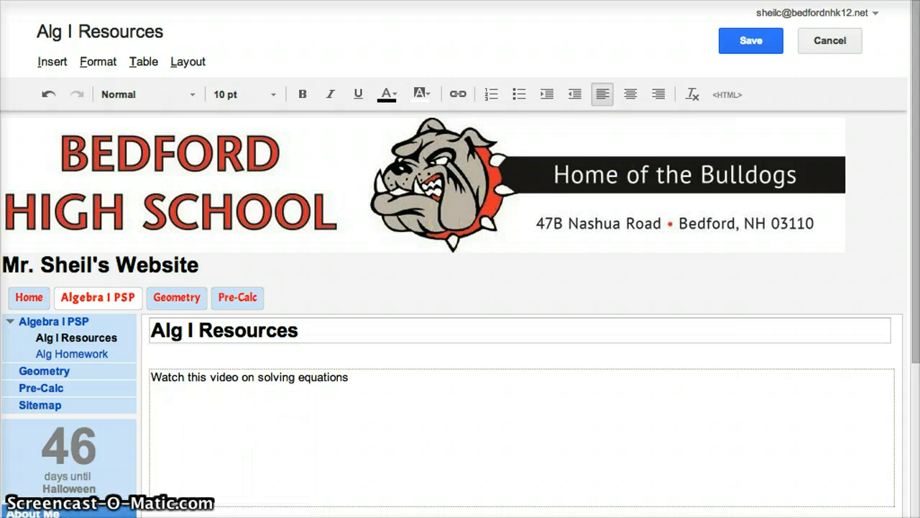
click(575, 1)
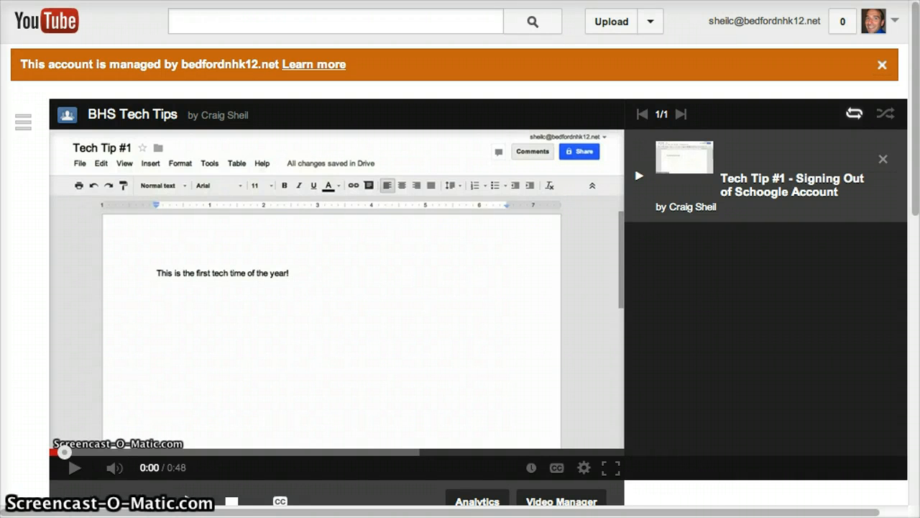
click(403, 2)
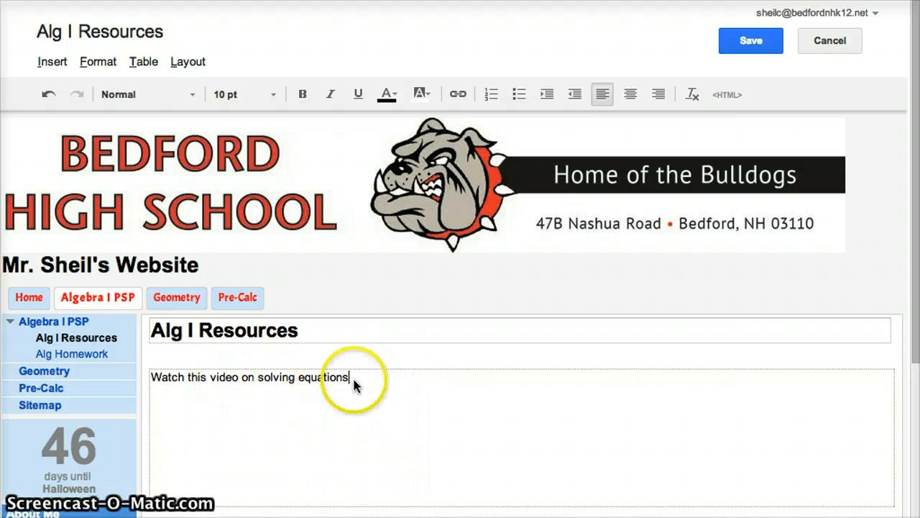
- Link 'solving equations' to the pasted YouTube URL, opening in a new window, then save the page
shift+click(257, 381)
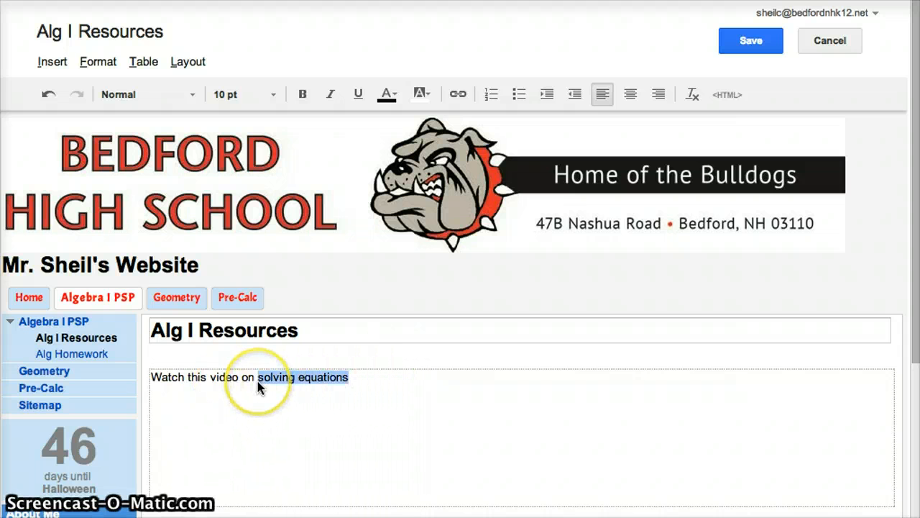
click(459, 96)
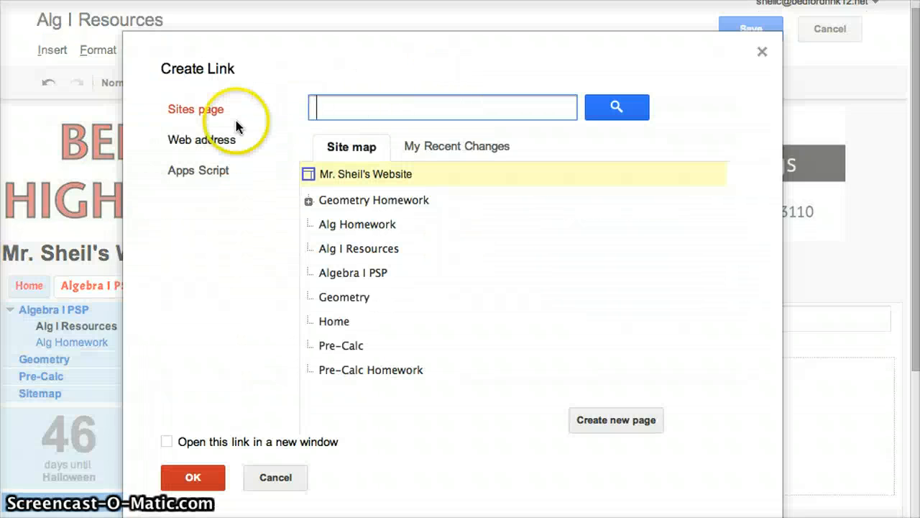
click(222, 141)
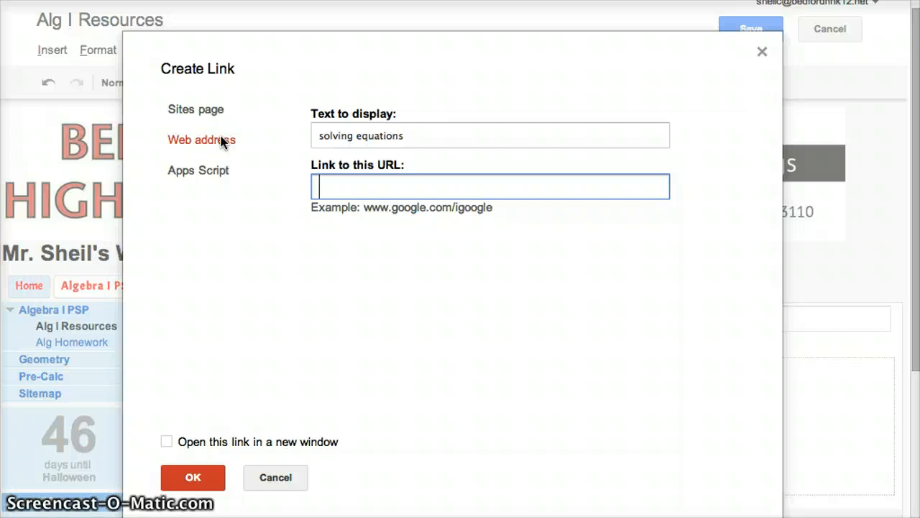
key(ctrl+v)
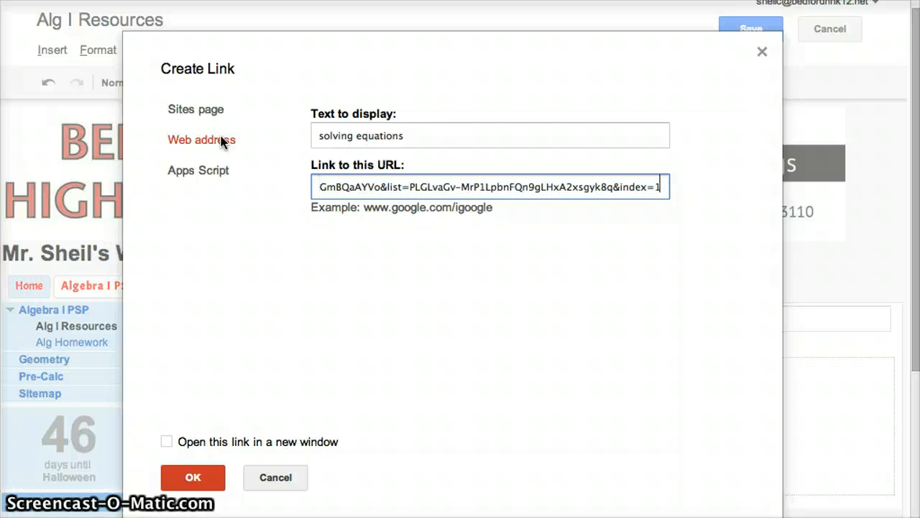
click(167, 440)
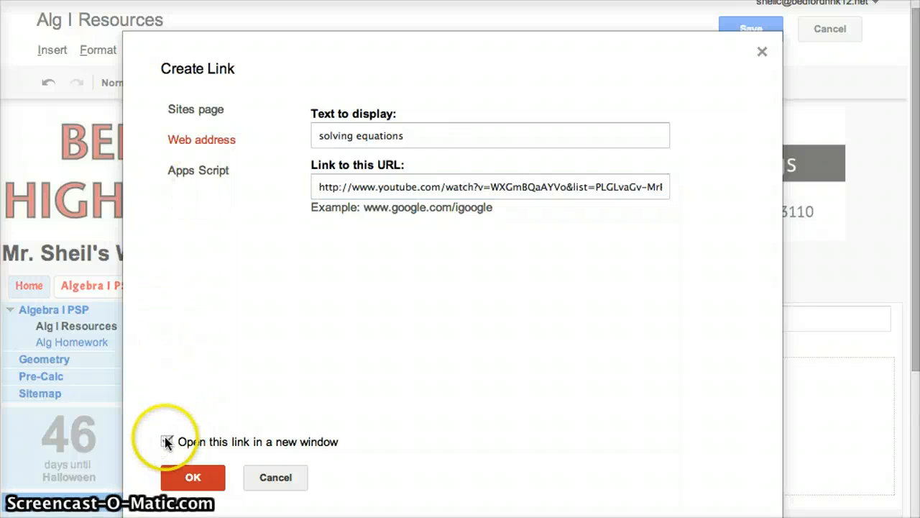
click(207, 476)
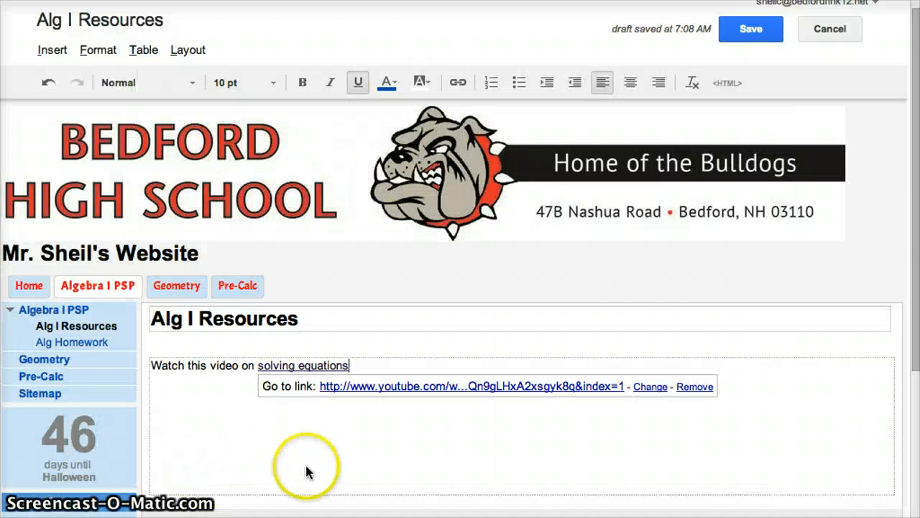
click(749, 31)
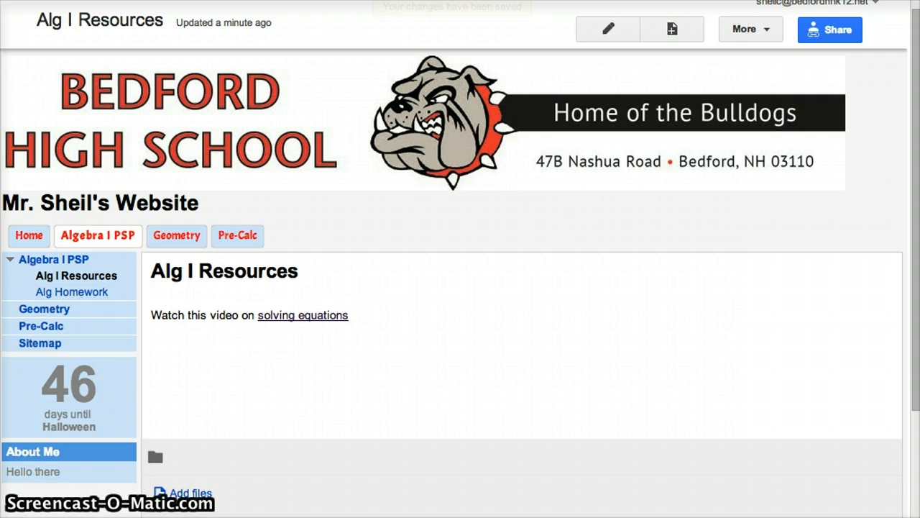
- Change the Alg I Resources page template to File Cabinet
click(752, 39)
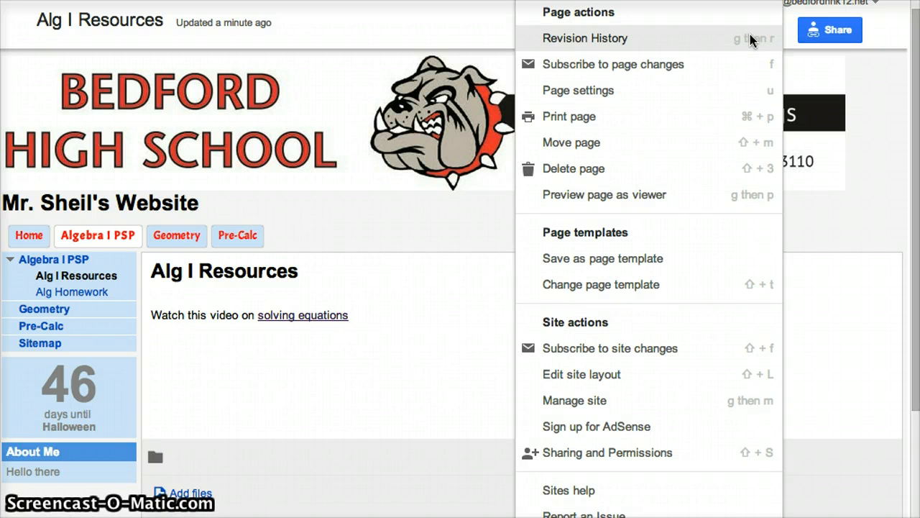
click(638, 286)
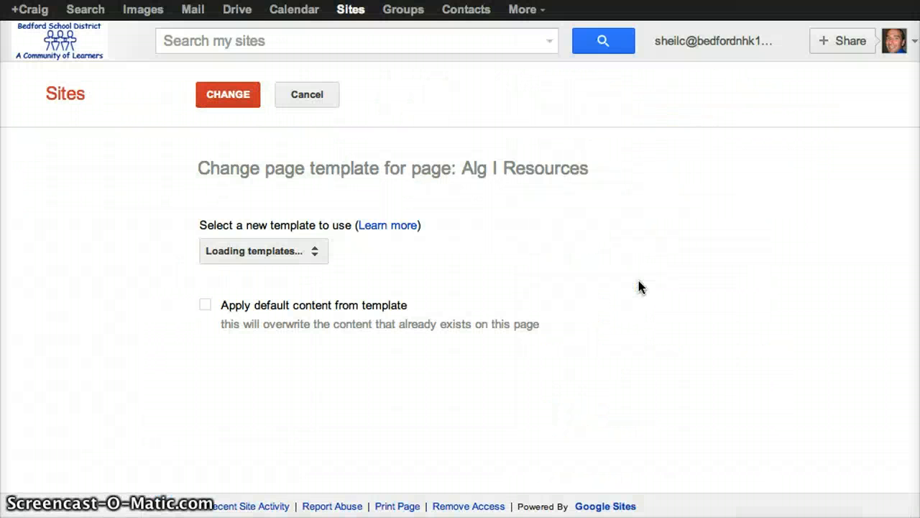
click(266, 251)
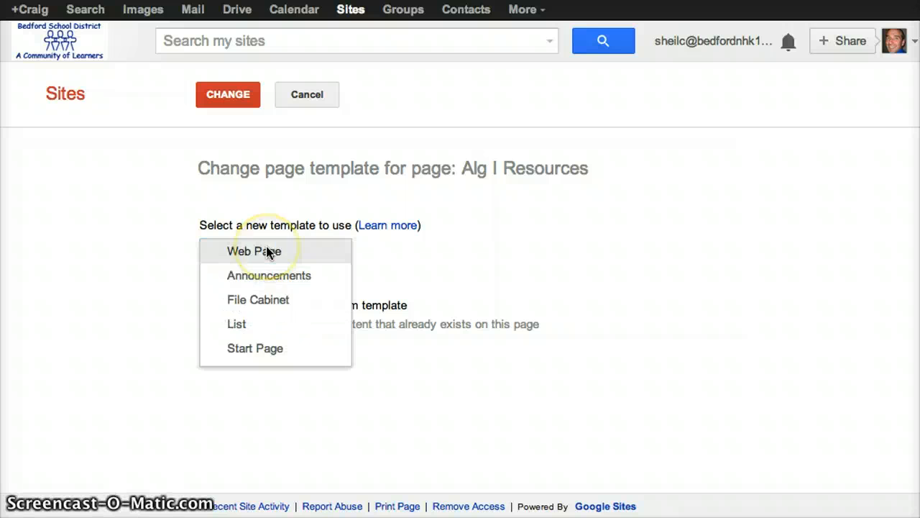
click(302, 308)
click(244, 99)
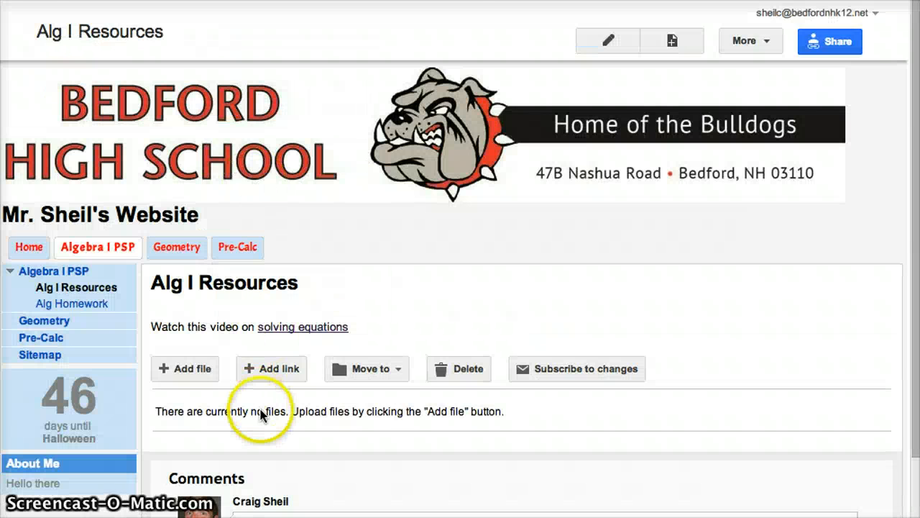
- Scroll down to the empty file list and cancel the Add file upload dialog
scroll(271, 424, down, 2)
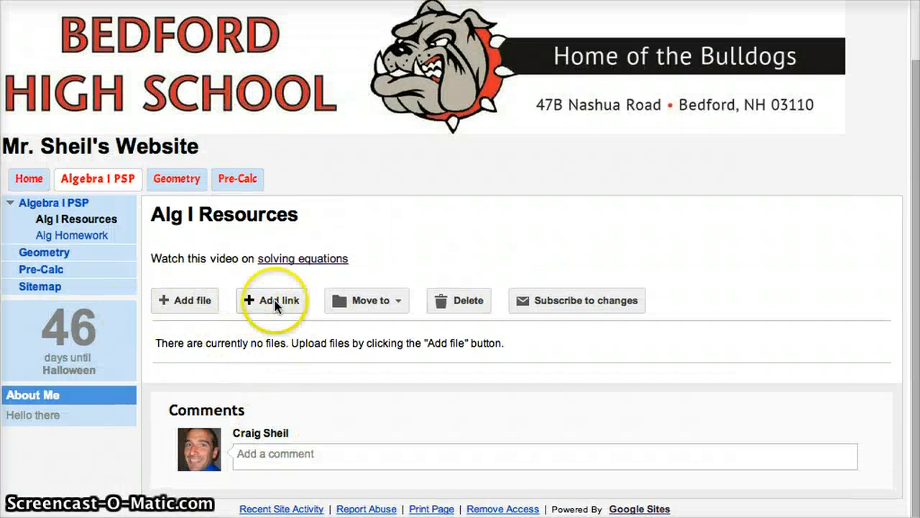
click(190, 302)
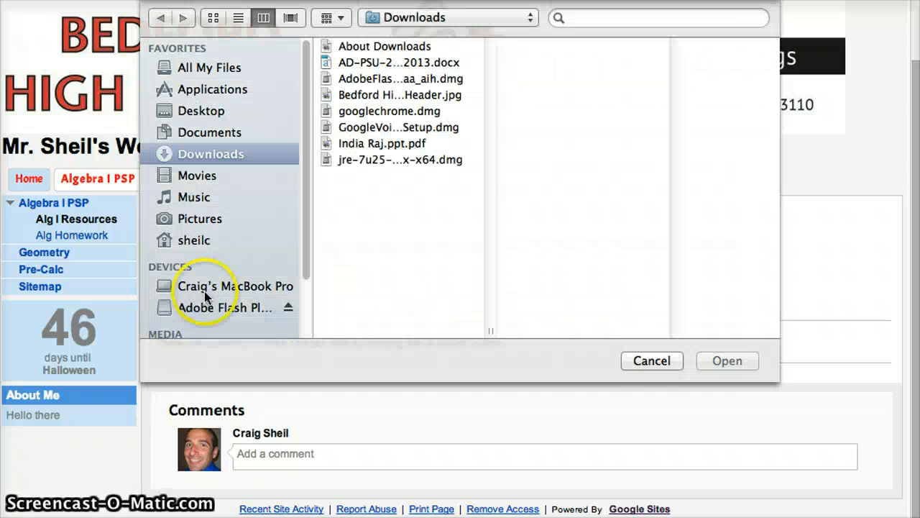
click(650, 361)
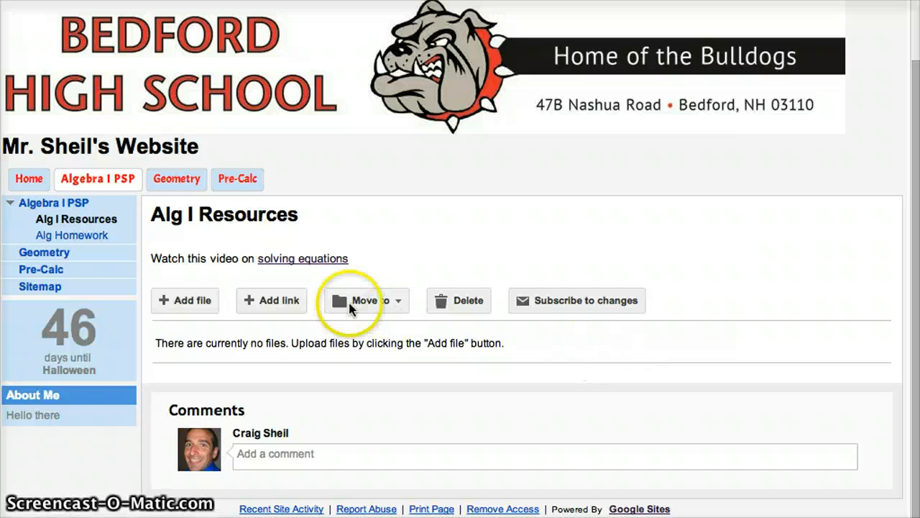
- Add a link with the pasted YouTube URL, text 'Video on solving equations', and a one-step-equations description
click(297, 308)
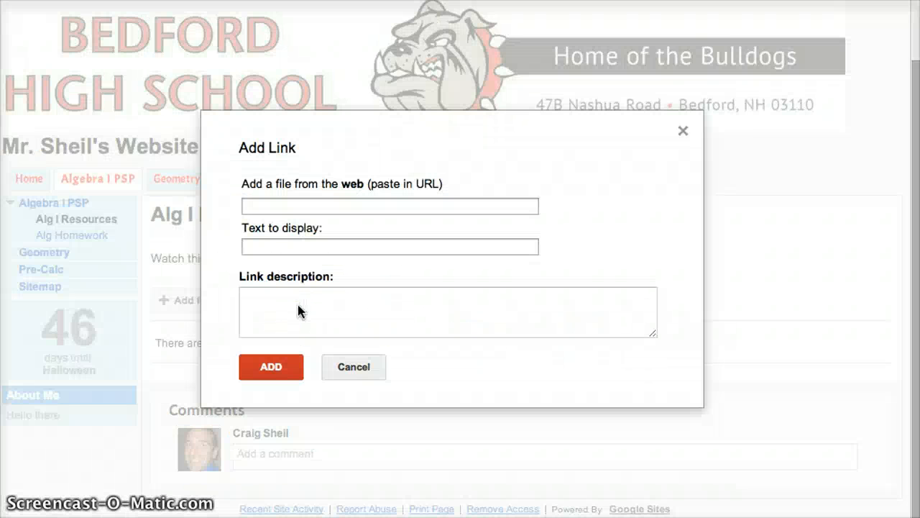
click(288, 208)
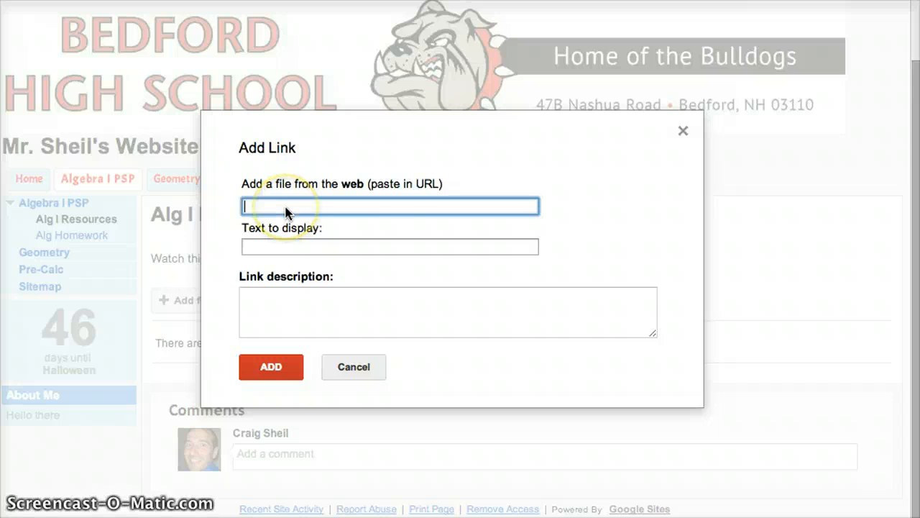
key(super+v)
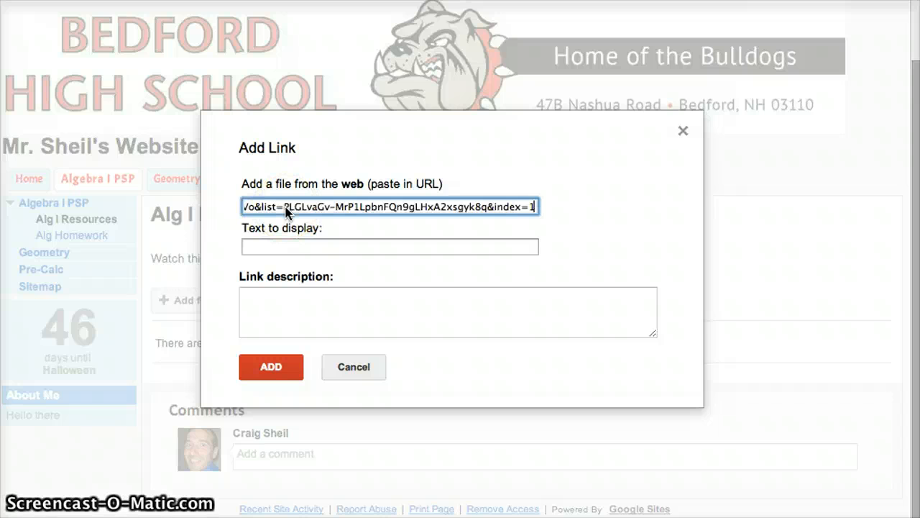
click(276, 245)
text(Video on )
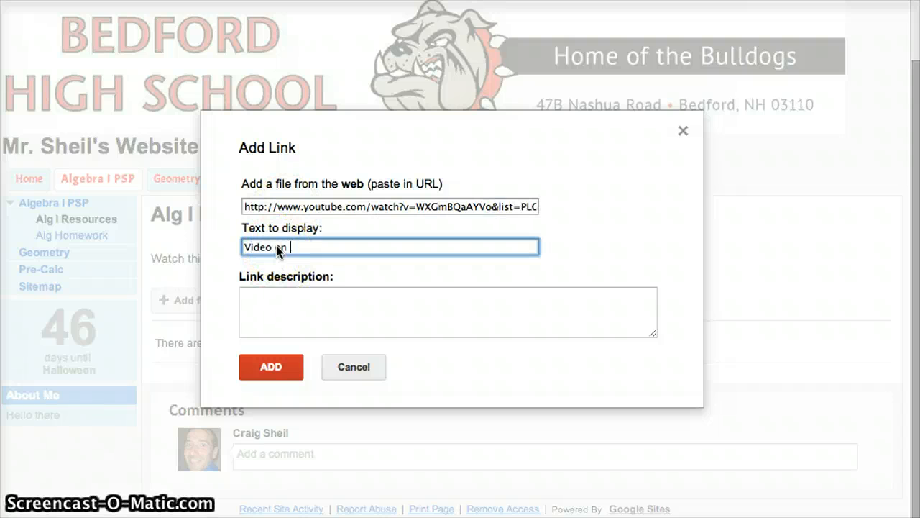
text(solving equat)
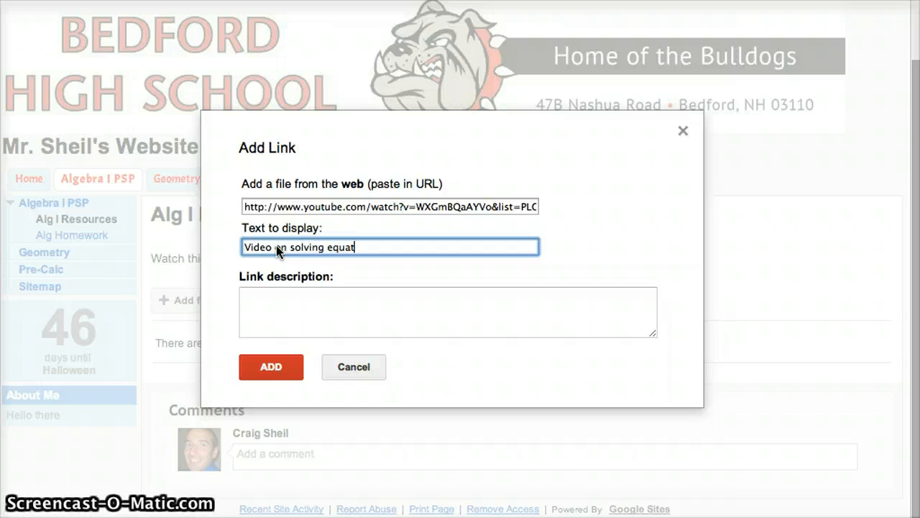
text(ions)
click(254, 304)
text(H)
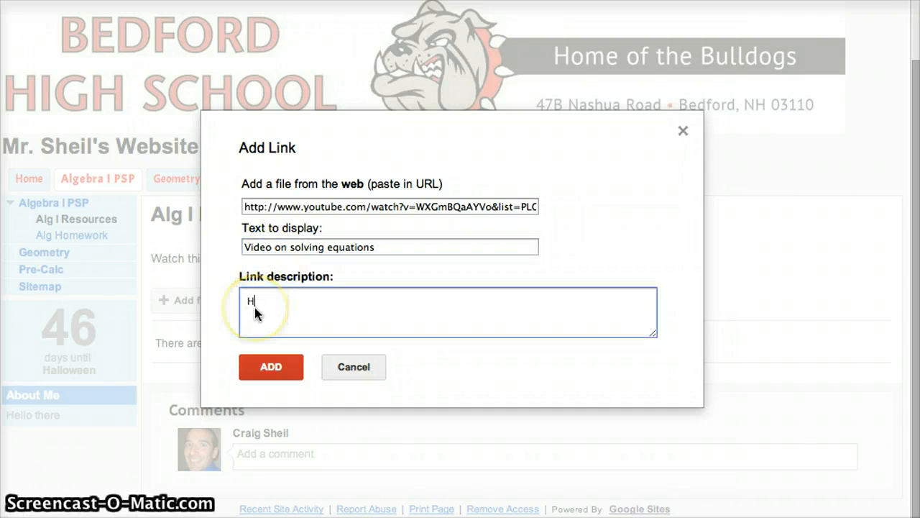
text(ere you will le)
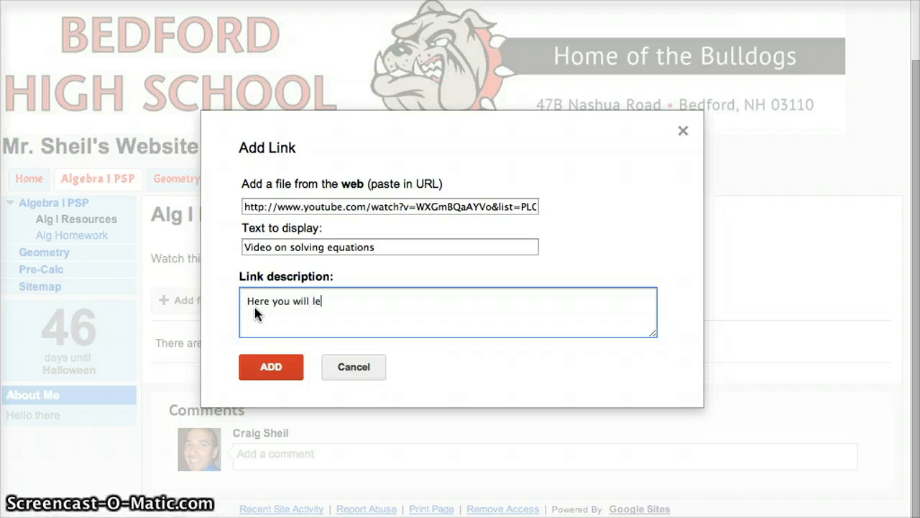
text(arn on step)
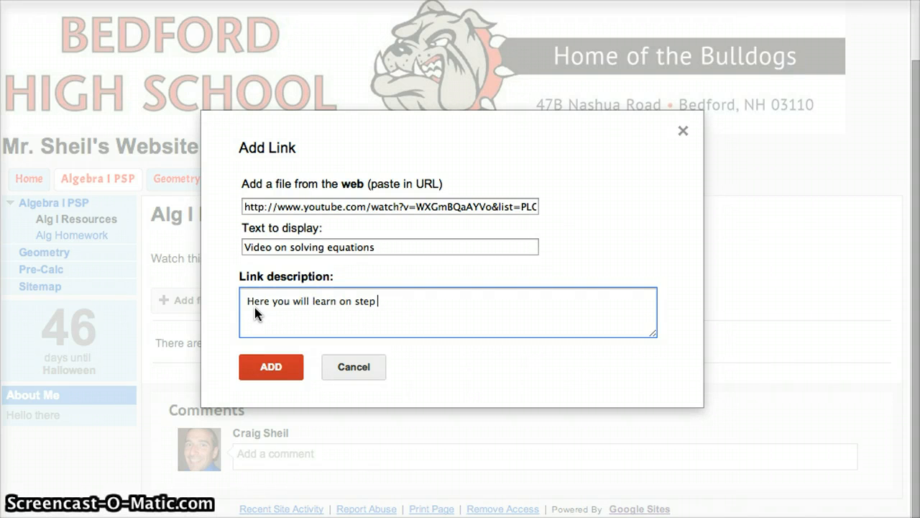
key(BackSpace)
key(BackSpace)
key(BackSpace)
key(BackSpace)
key(BackSpace)
key(BackSpace)
key(BackSpace)
key(BackSpace)
text(ho)
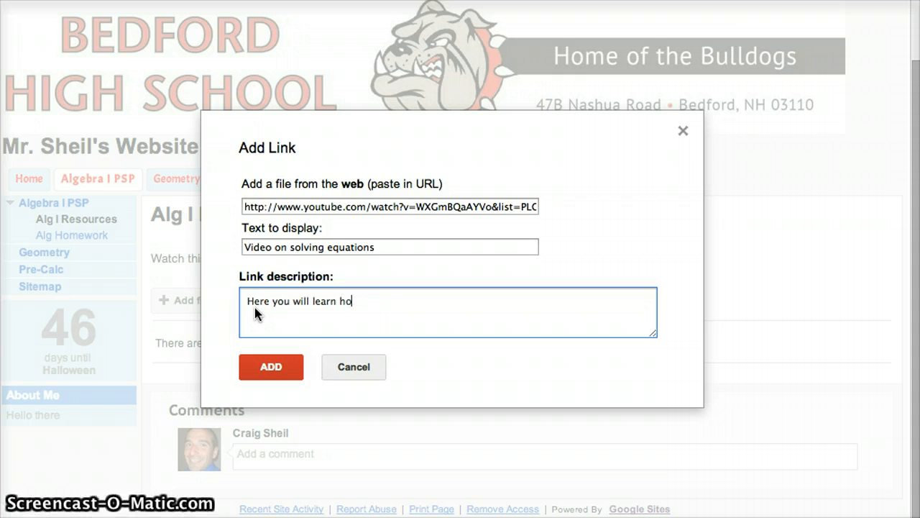
text(w to solve one )
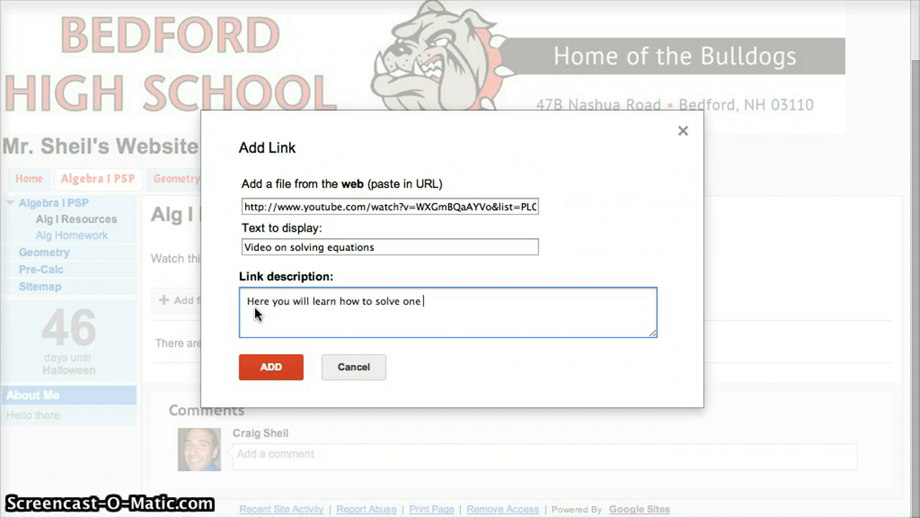
text(e step )
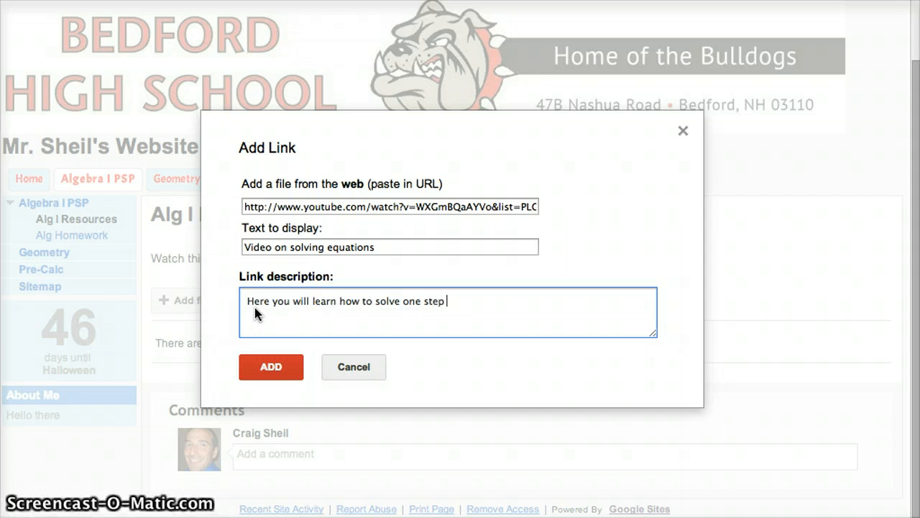
text(equations)
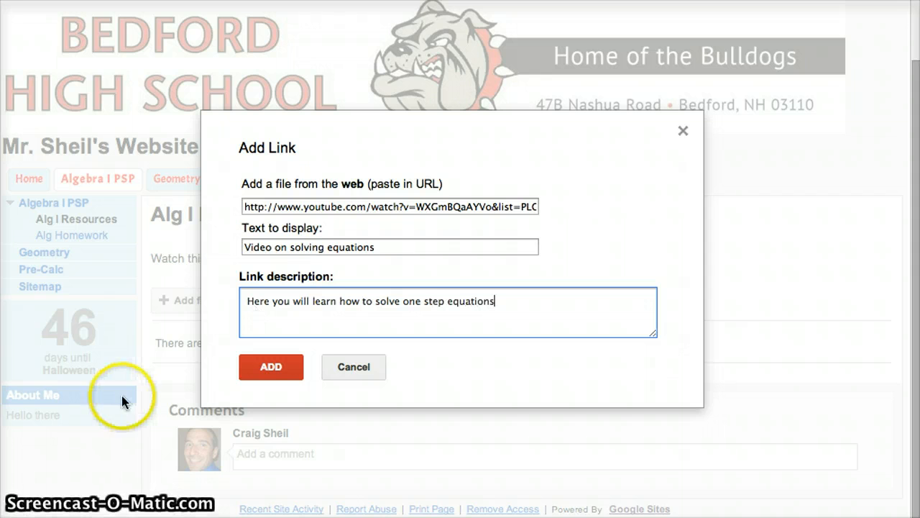
click(272, 368)
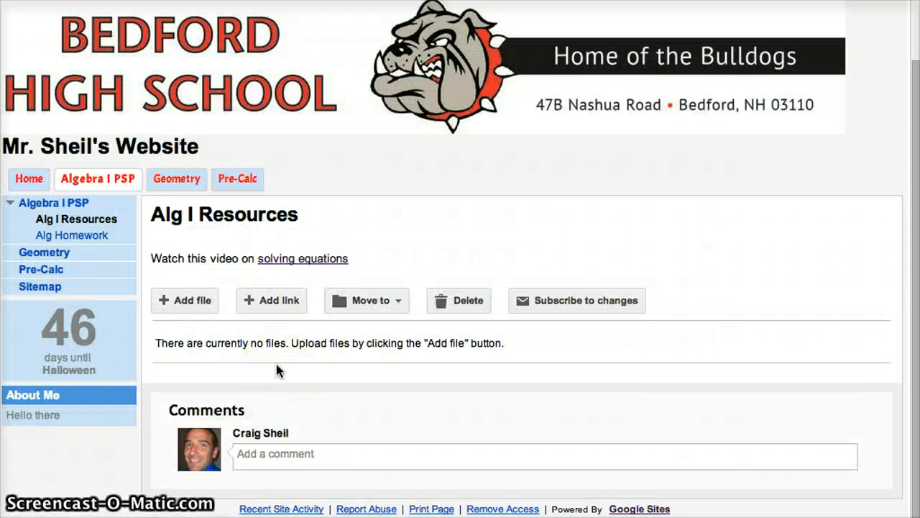
- Go to Google Drive and bring up its Create menu for a new item
click(169, 337)
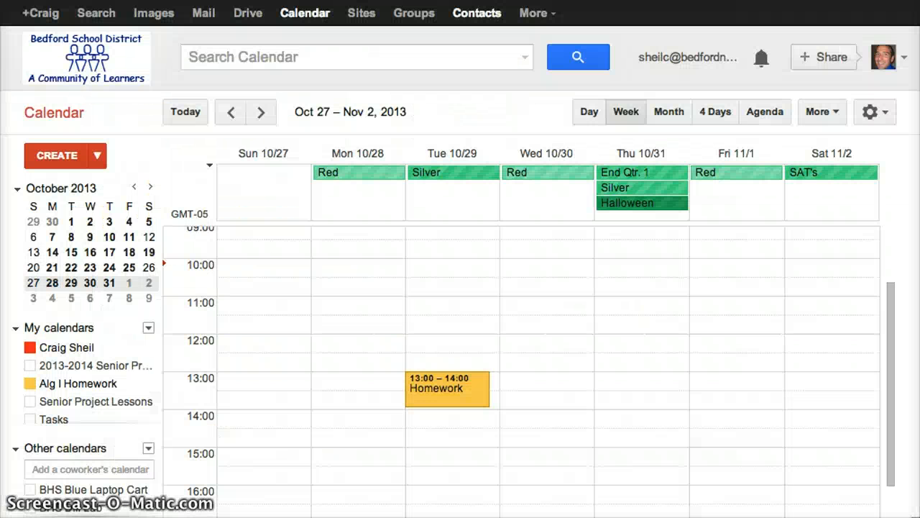
click(250, 17)
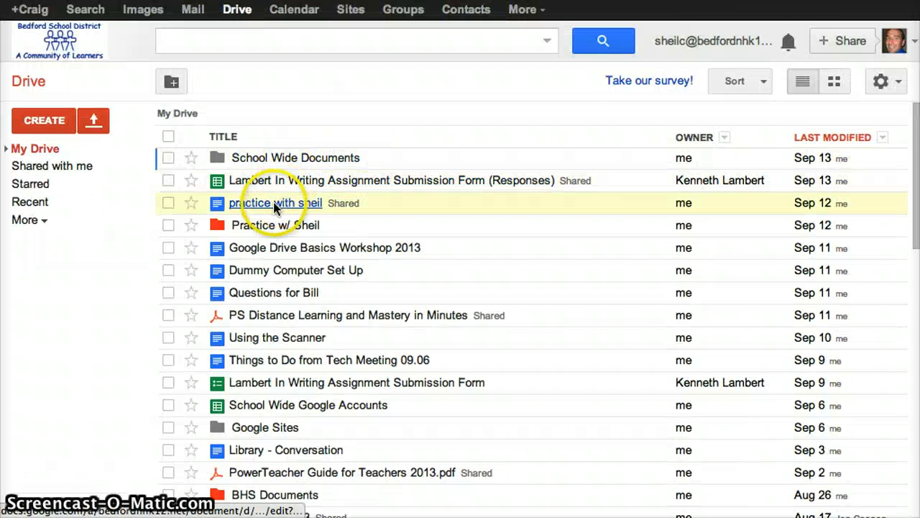
click(34, 130)
- Create a blank document and type three lines of placeholder text
click(68, 209)
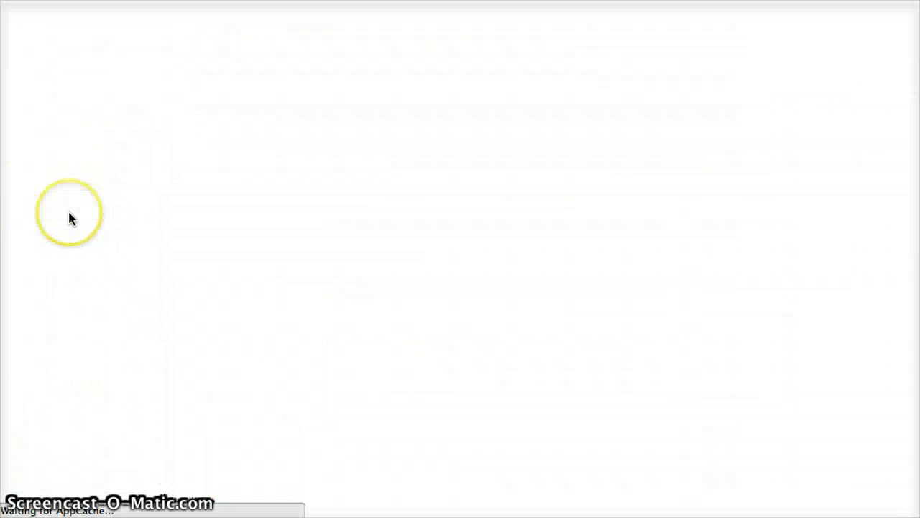
text(fjkaljfdkasjflkda)
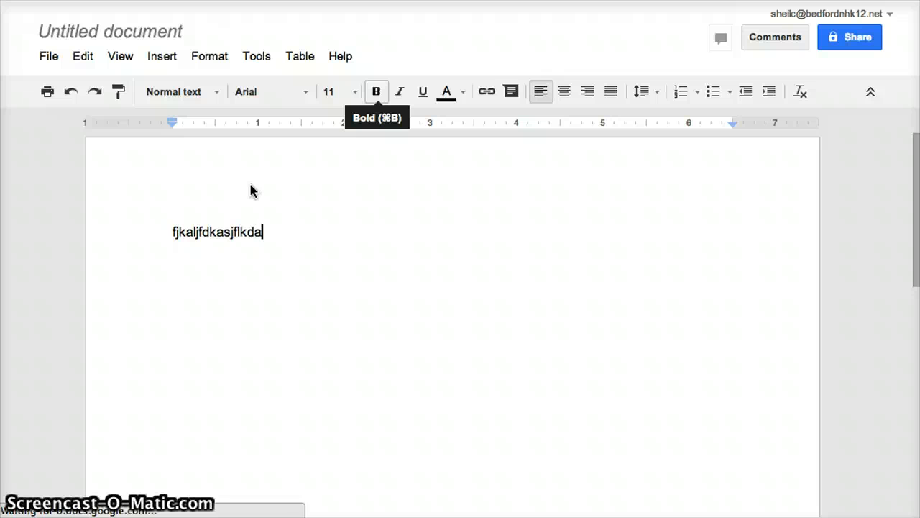
key(Return)
text(fjdaklfjdklasj)
key(Return)
text(jfdklajflkdsajkl)
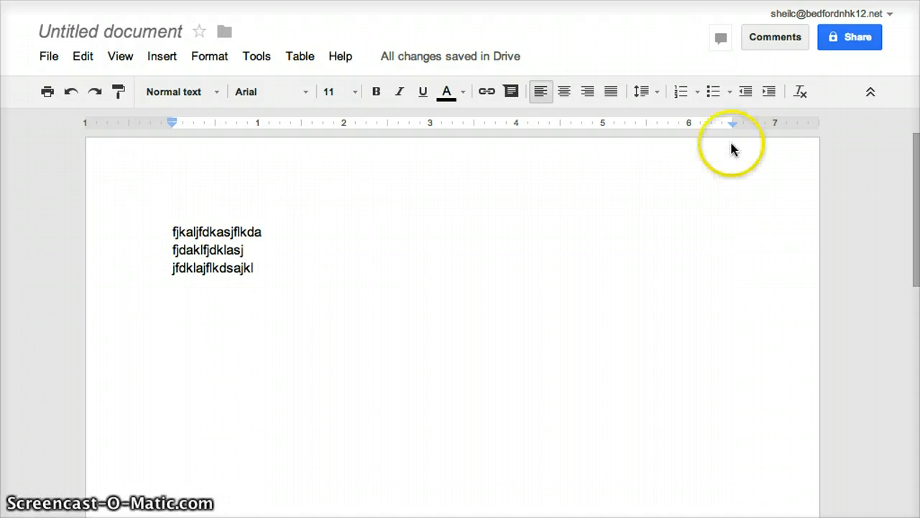
- Name the document 'Testing' and share it so anyone with the link can view
click(848, 43)
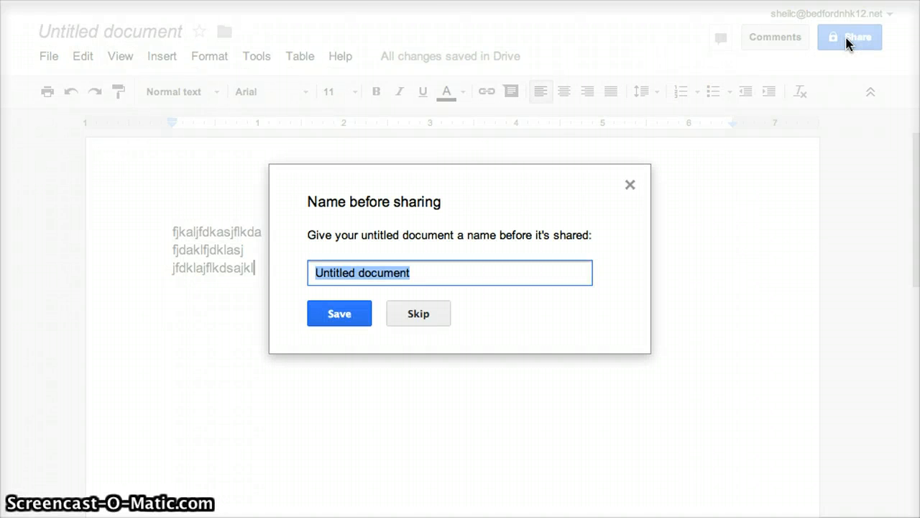
text(Testing)
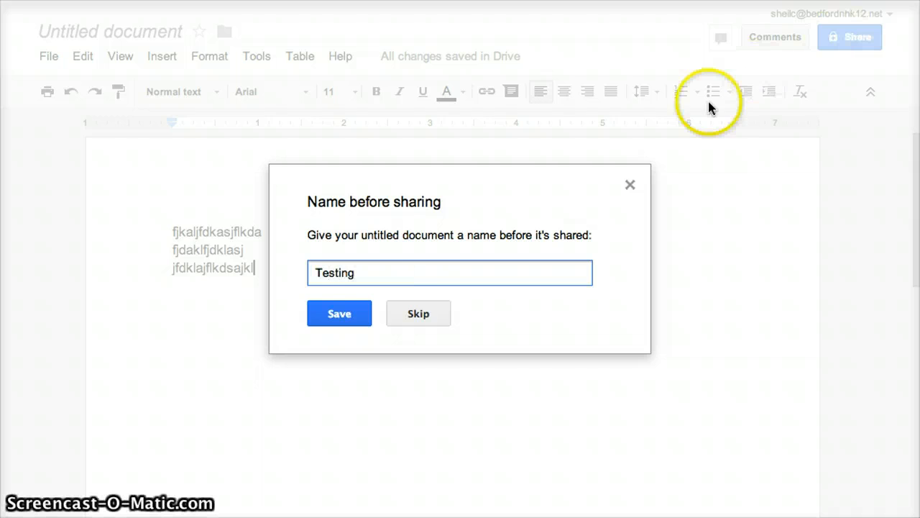
click(333, 314)
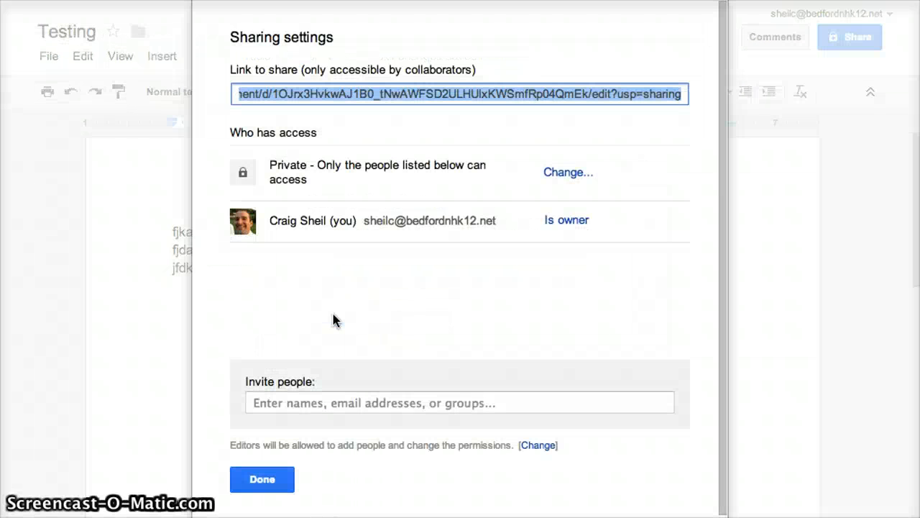
click(568, 174)
click(264, 198)
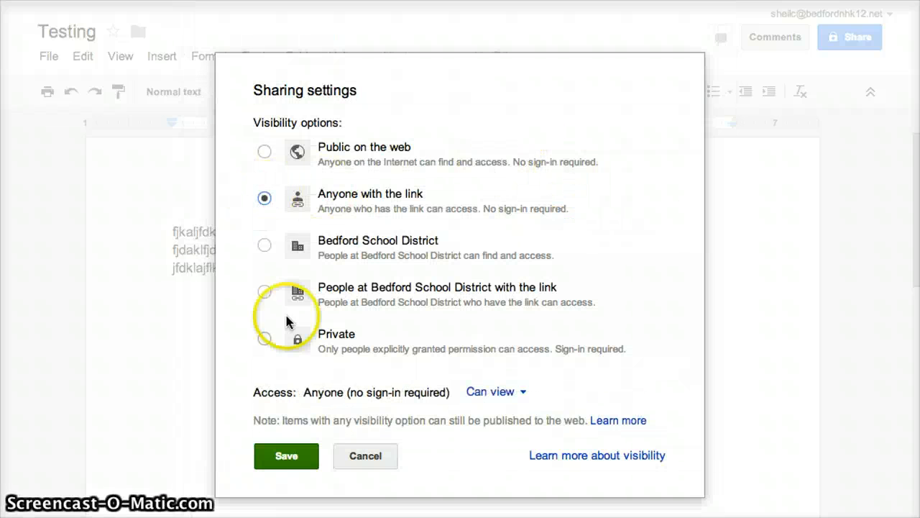
click(283, 462)
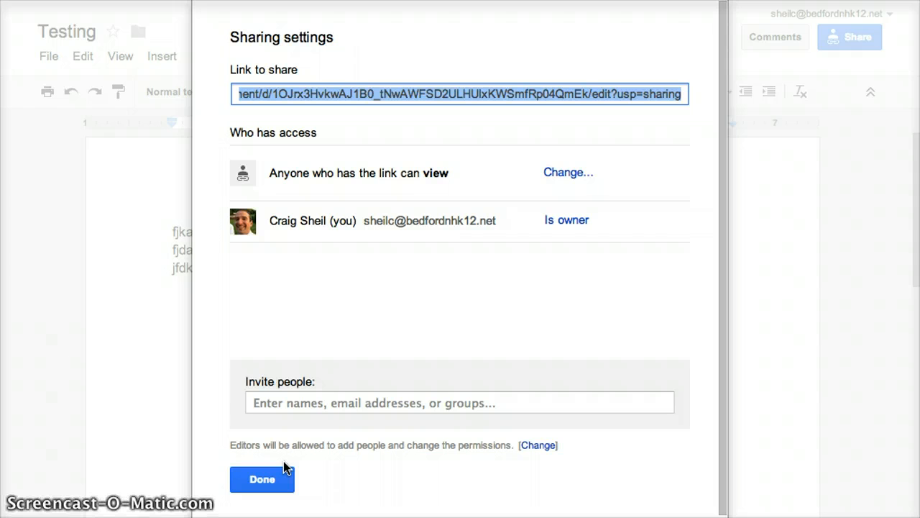
click(376, 94)
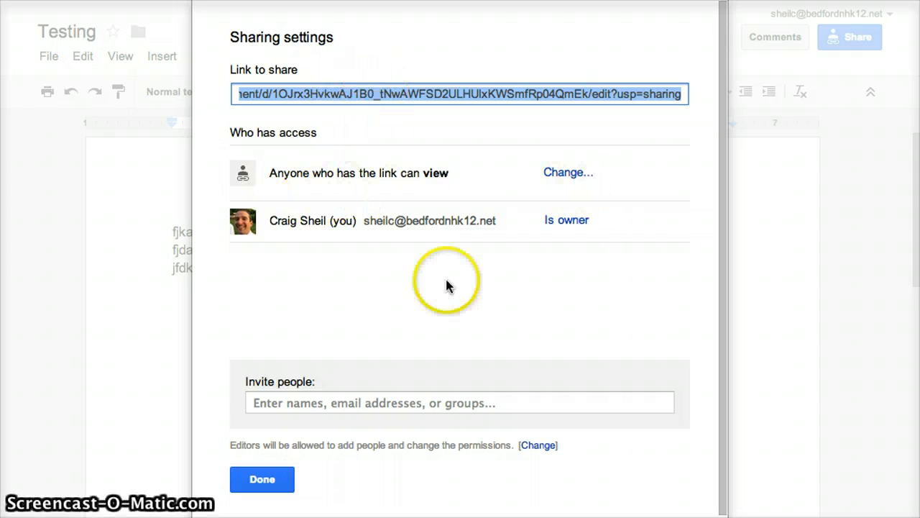
click(265, 476)
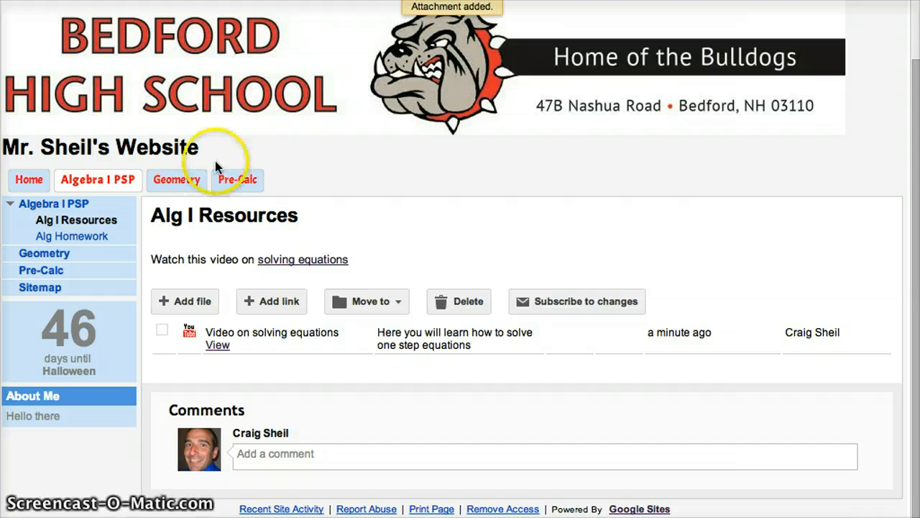
- Add a file cabinet link using the pasted worksheet doc URL, displayed as 'Worksheet on Solving Equations'
click(271, 301)
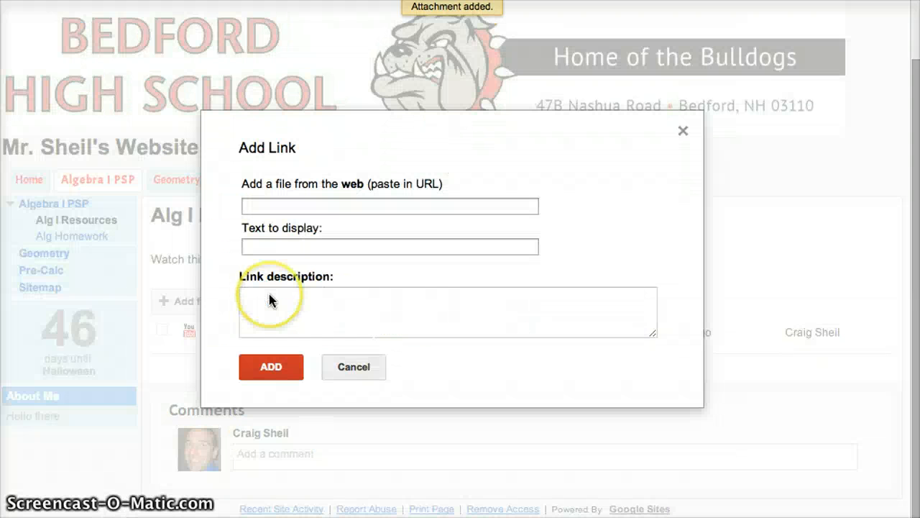
click(266, 206)
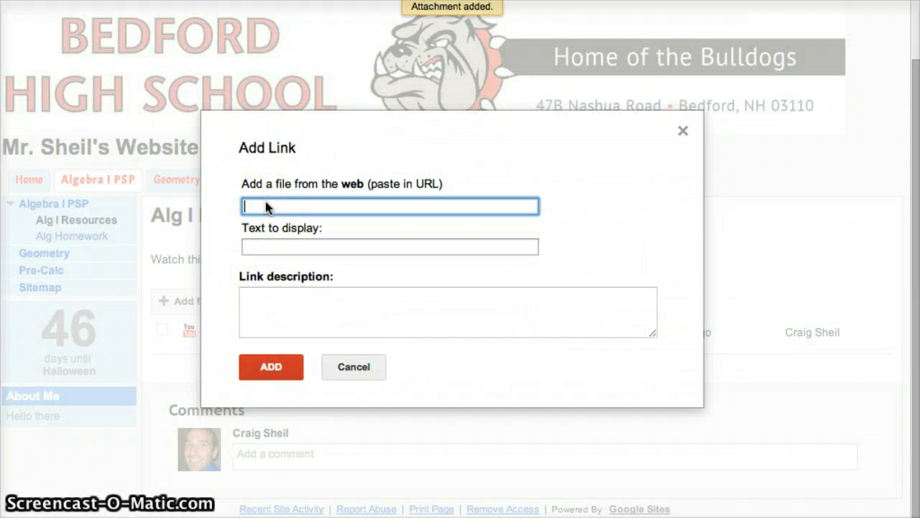
text(Wo)
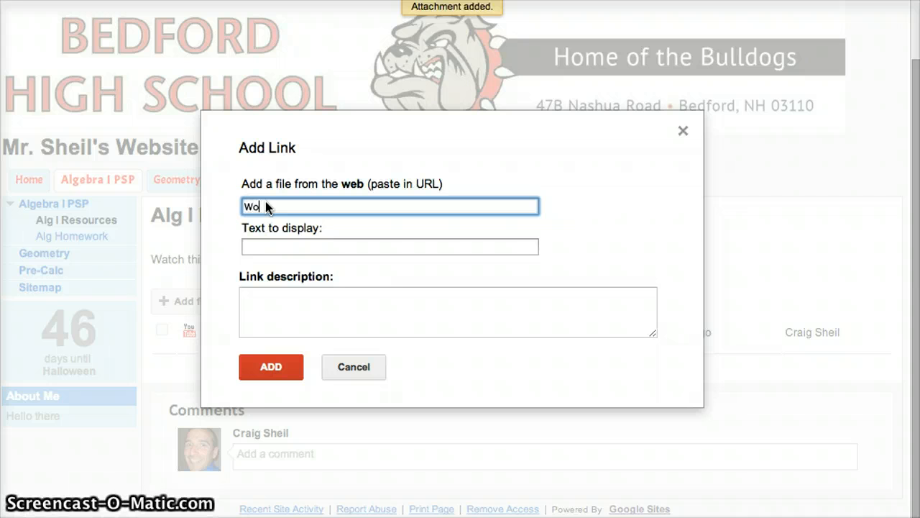
text(rksheet Solvi)
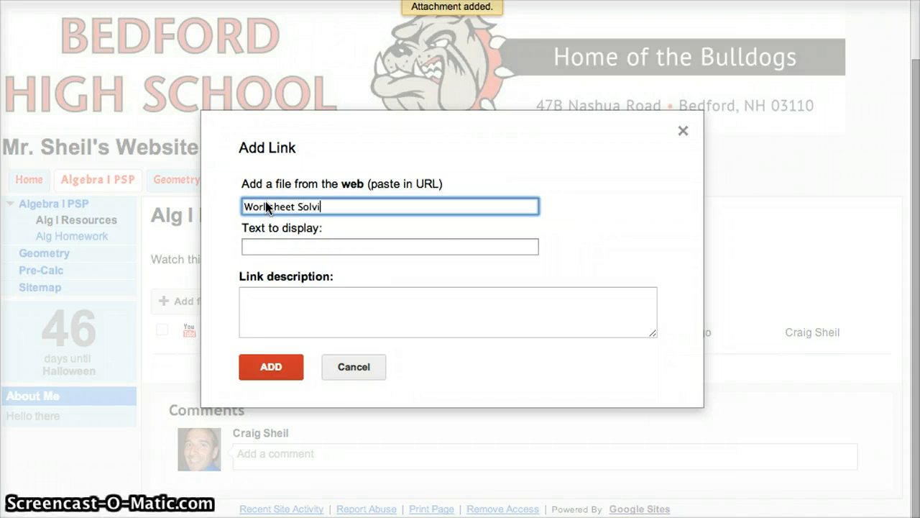
text(ng equations)
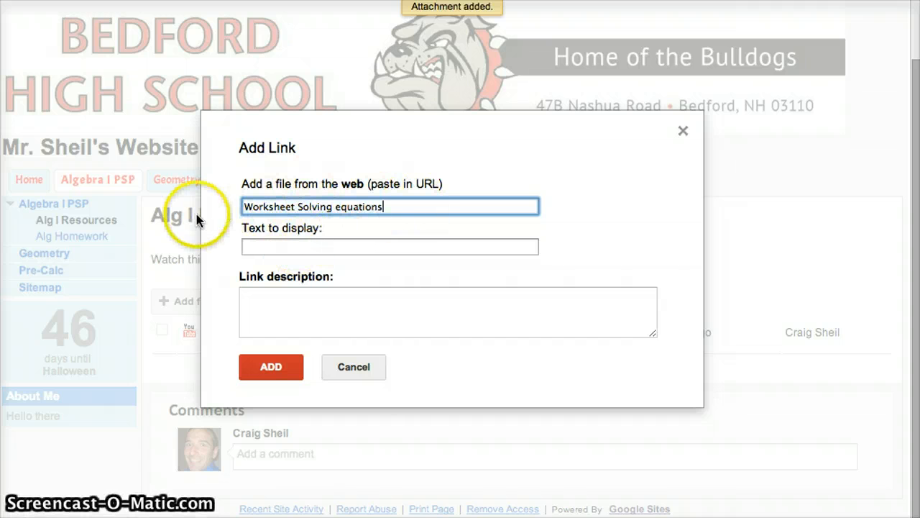
triple_click(359, 210)
key(BackSpace)
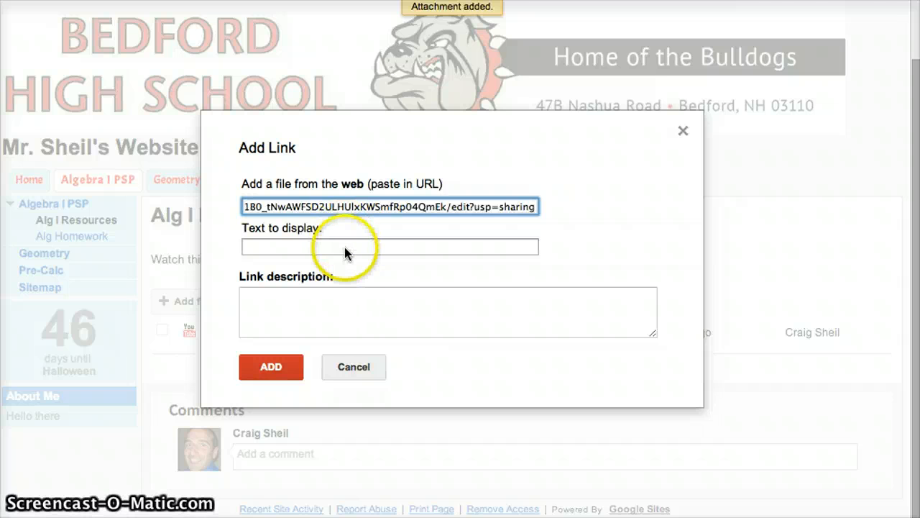
click(345, 246)
text(Worksheet o)
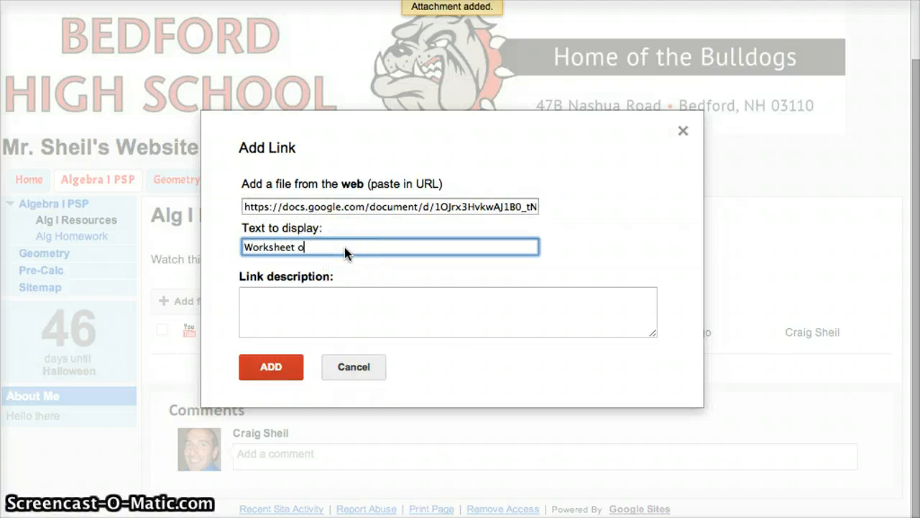
text(n Solving Eq)
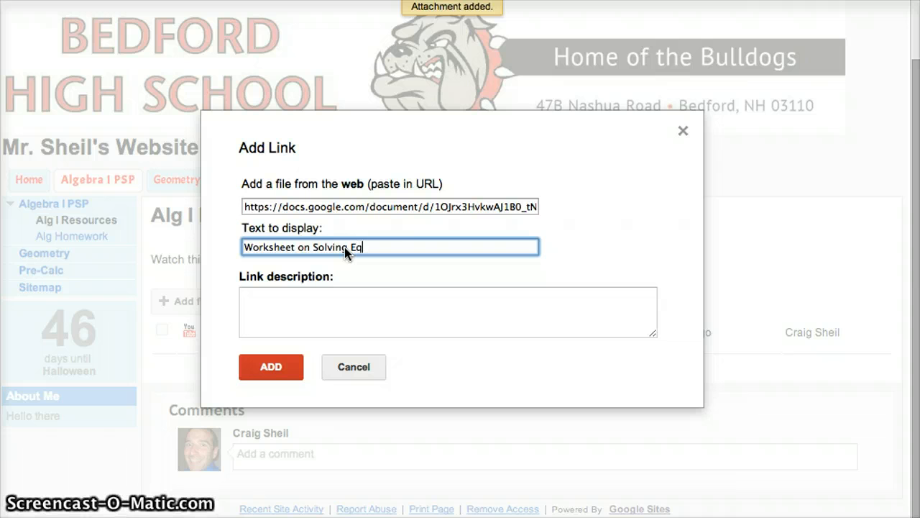
text(uations)
click(315, 293)
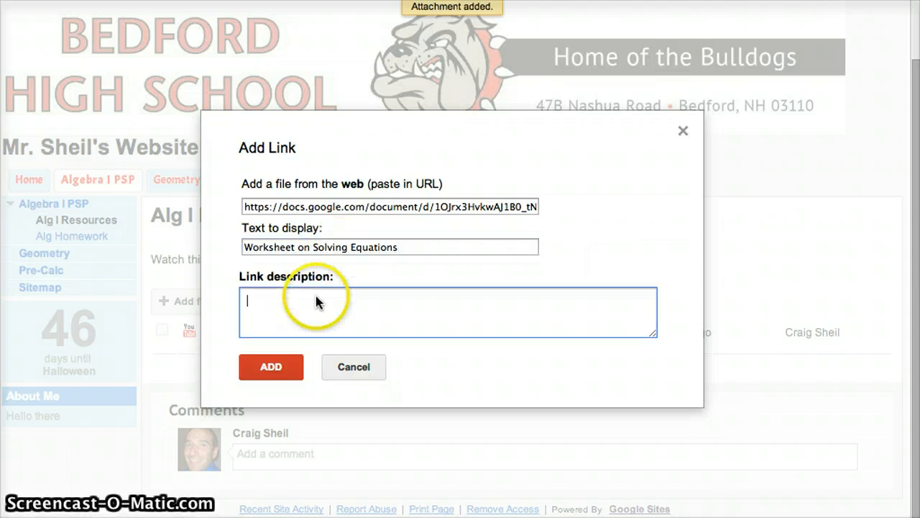
click(273, 368)
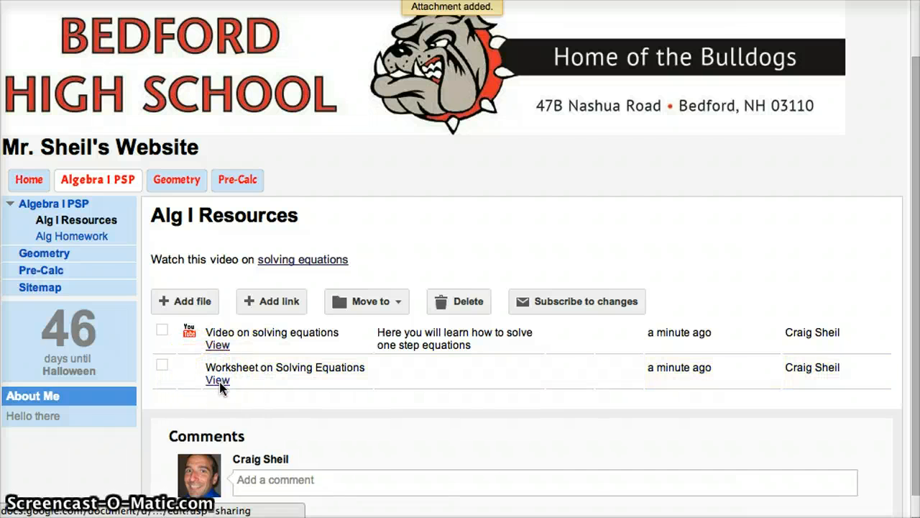
click(218, 380)
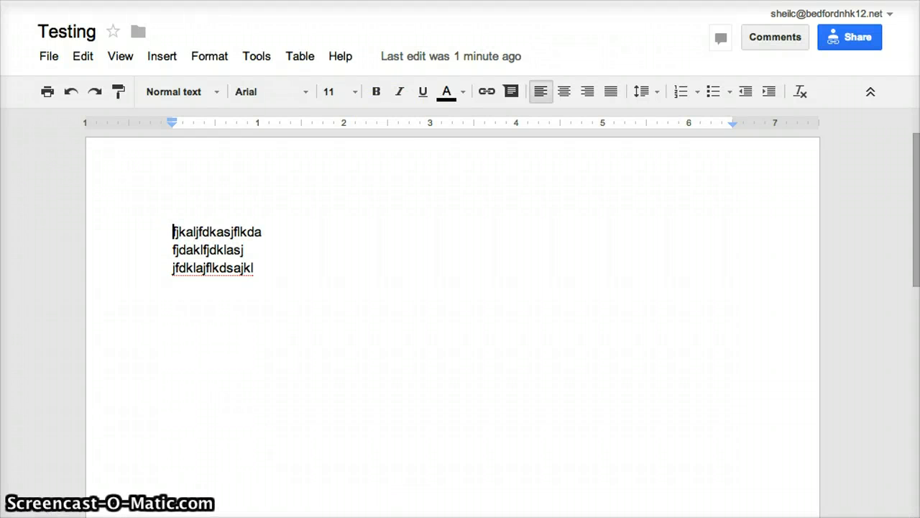
key(super+w)
- Create a new file cabinet folder named 'Solving Equations'
click(271, 308)
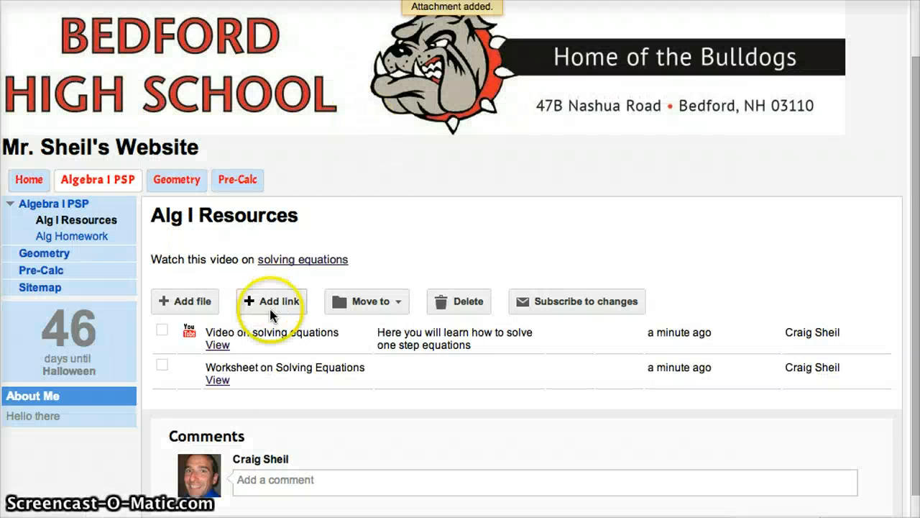
click(372, 302)
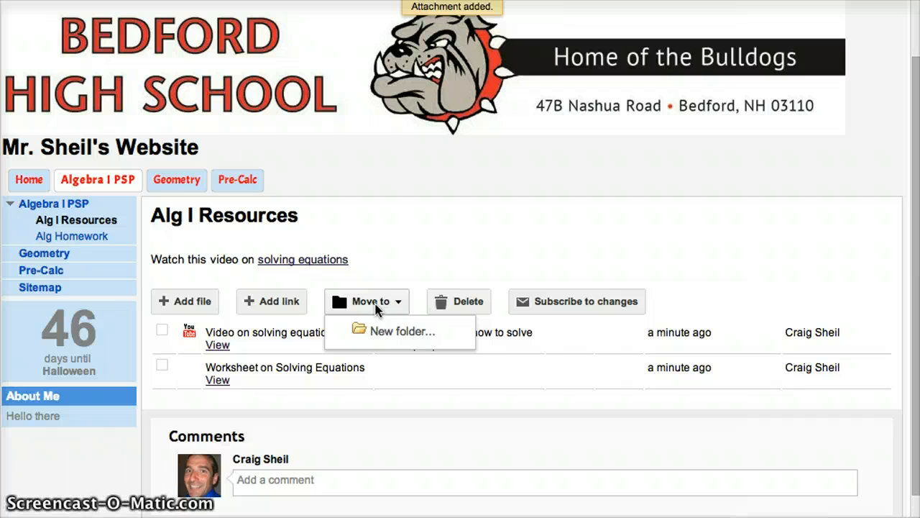
click(407, 335)
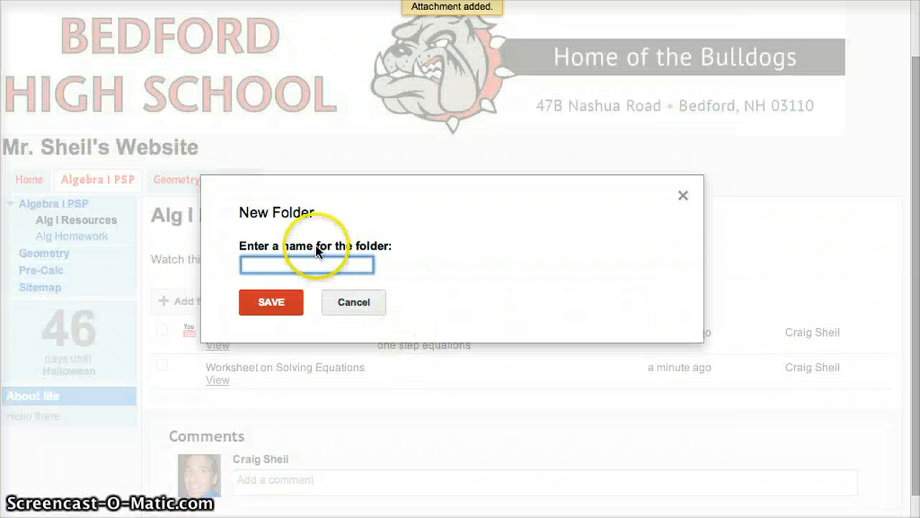
text(Solving Equations)
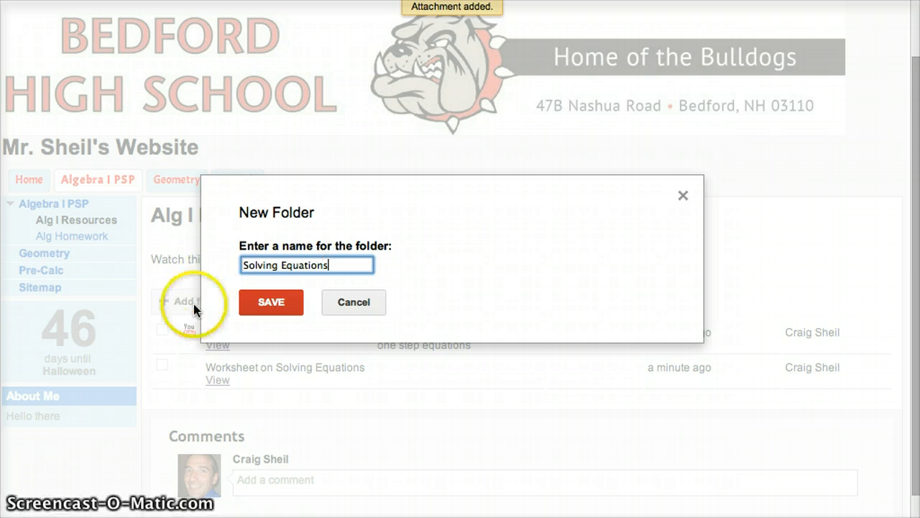
click(267, 302)
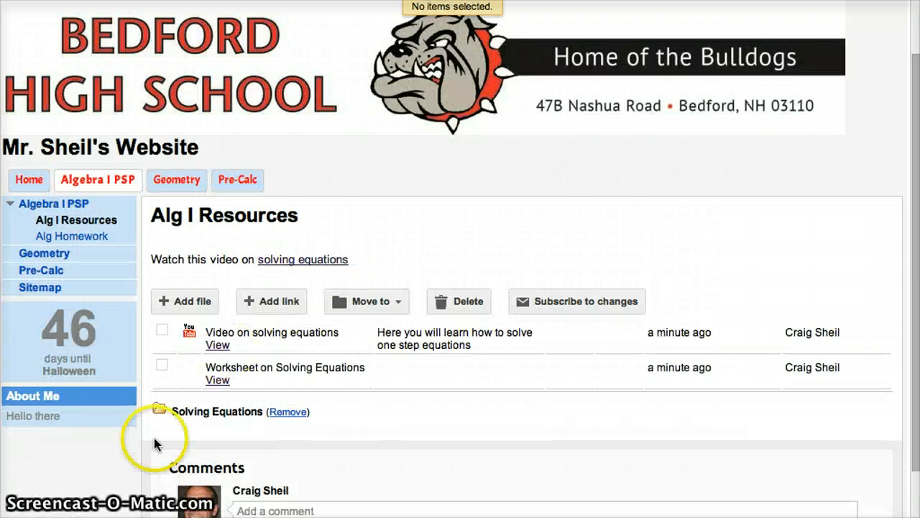
- Move the video and worksheet entries into the Solving Equations folder
click(161, 331)
click(163, 365)
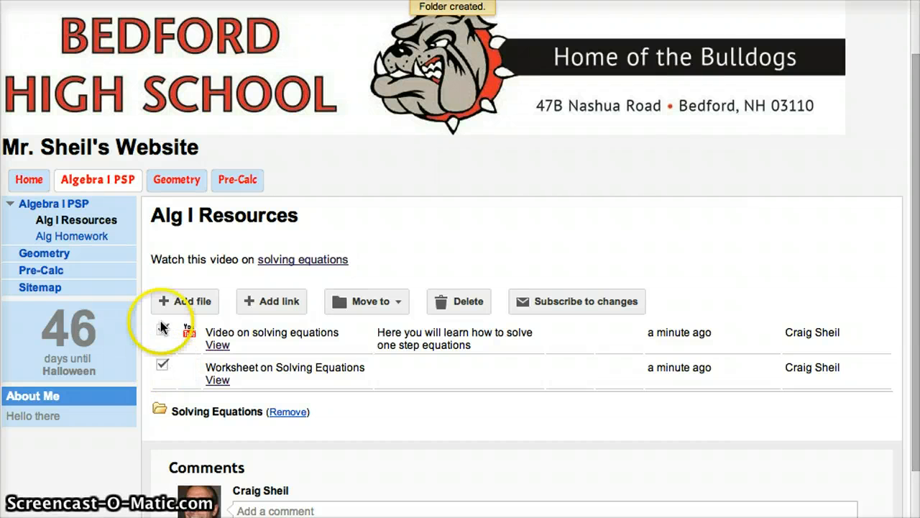
click(390, 302)
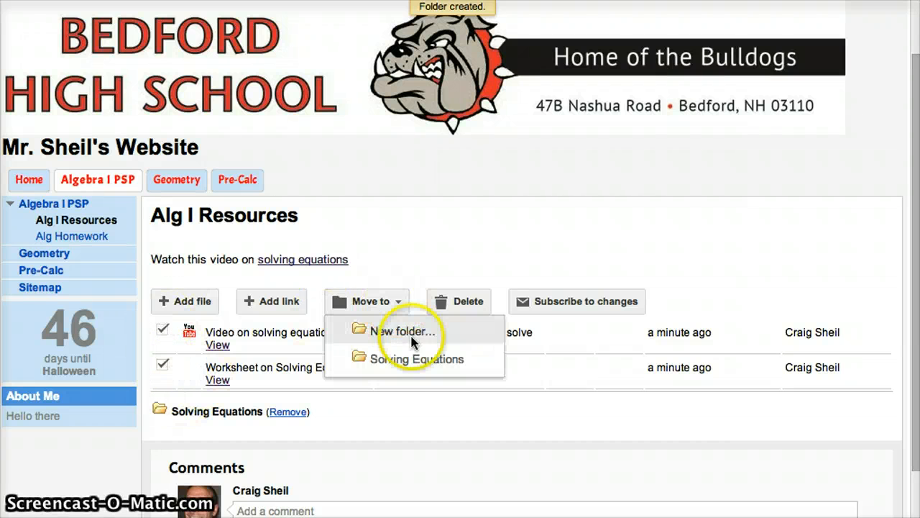
click(409, 360)
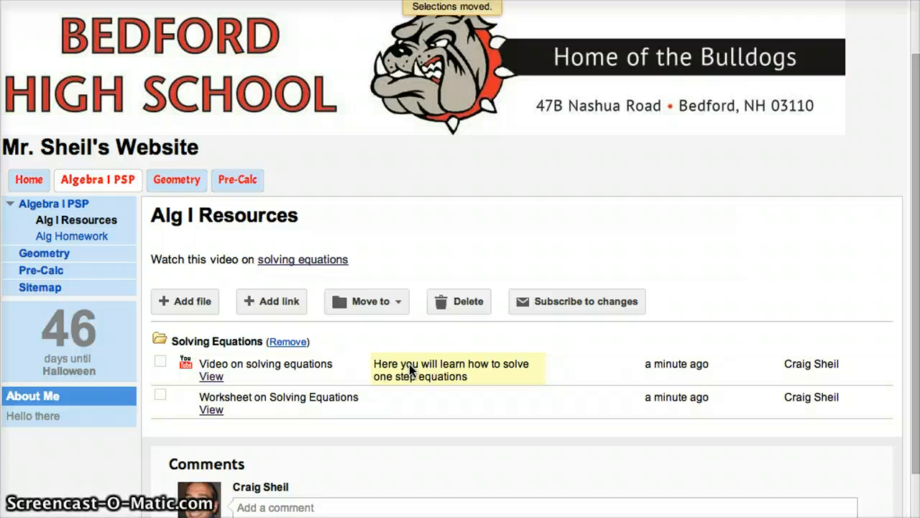
click(377, 302)
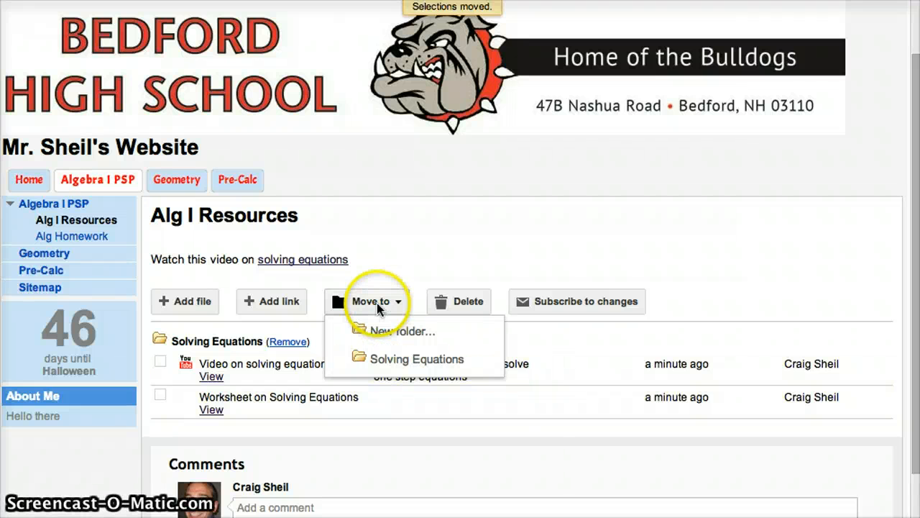
- Create a new empty folder named 'Graphing Equations'
click(384, 332)
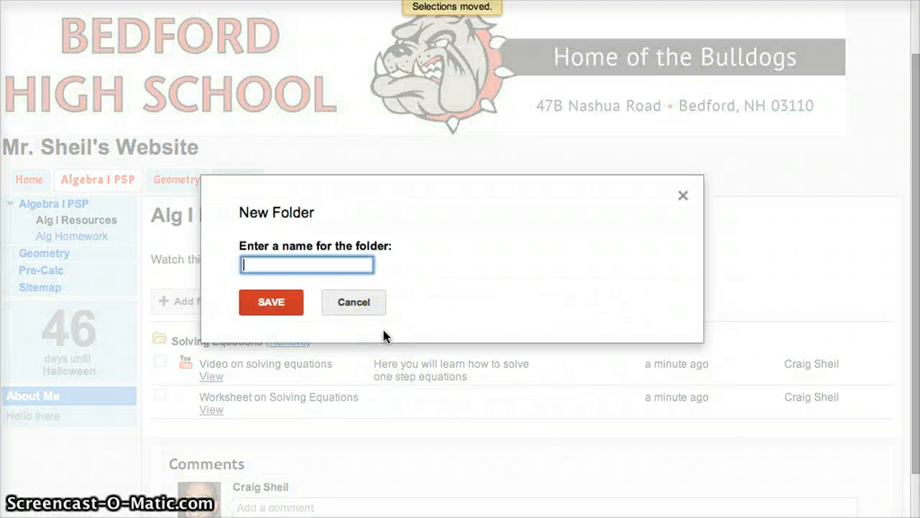
text(Graphing Equations)
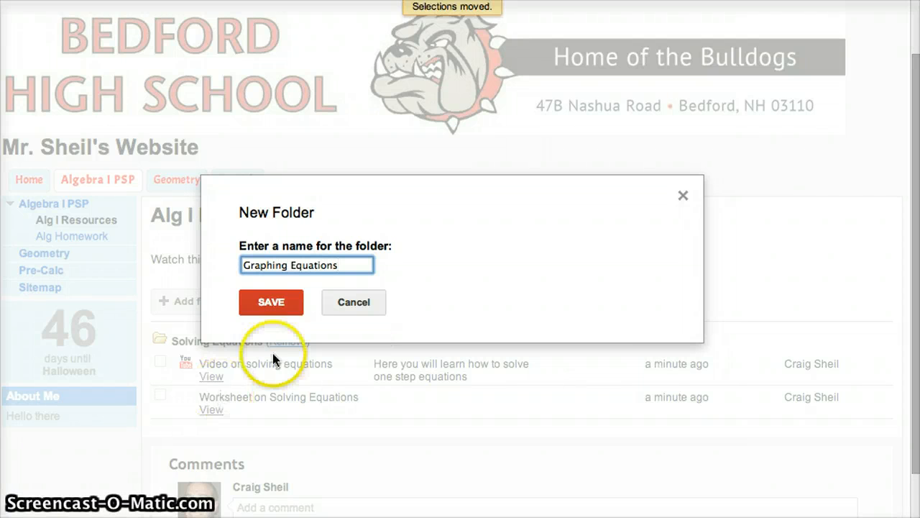
click(270, 304)
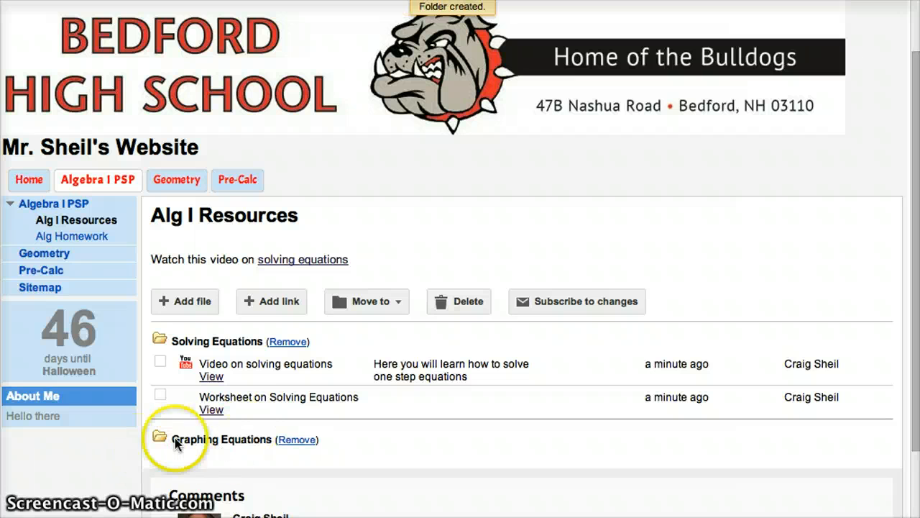